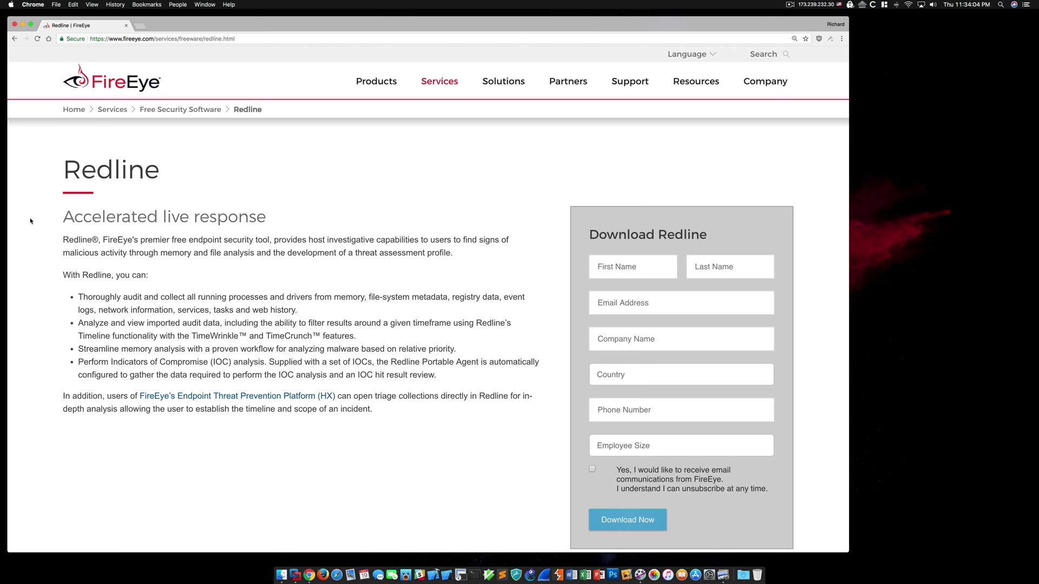
Scroll the FireEye Redline page to Release notes, then bring up ReleaseNotes.pdf in Preview
scroll(31, 221, down, 10)
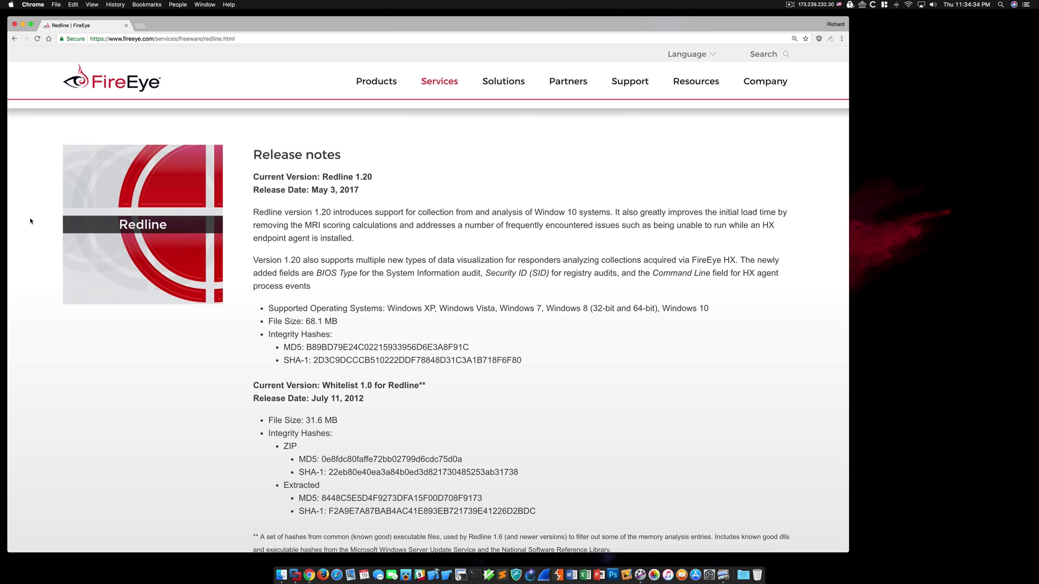
key(super+Tab)
key(super+Tab)
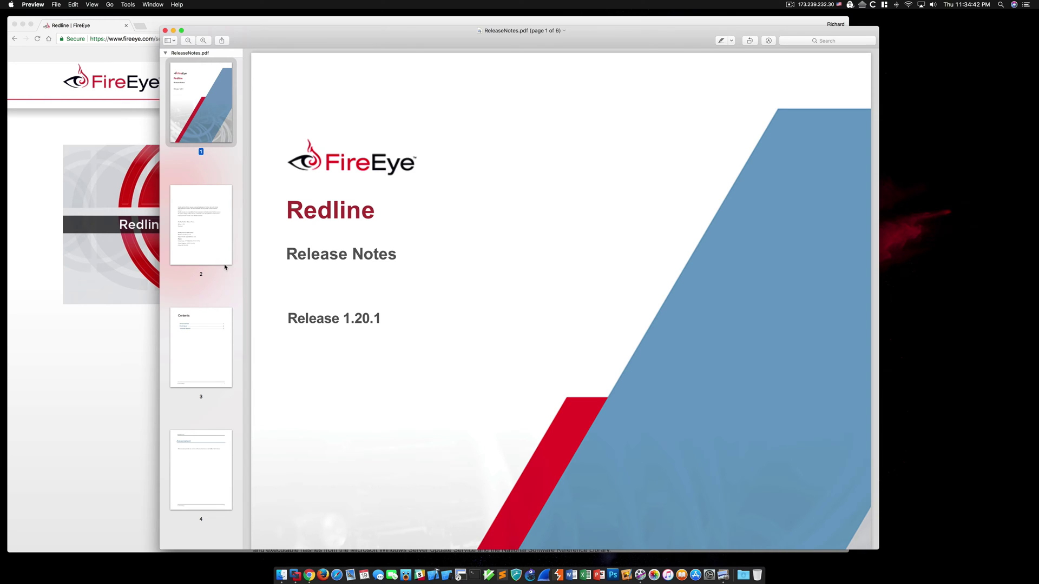
Jump to page 5, Fixed Issues, of the Redline 1.20.1 release notes
scroll(225, 267, down, 5)
click(224, 346)
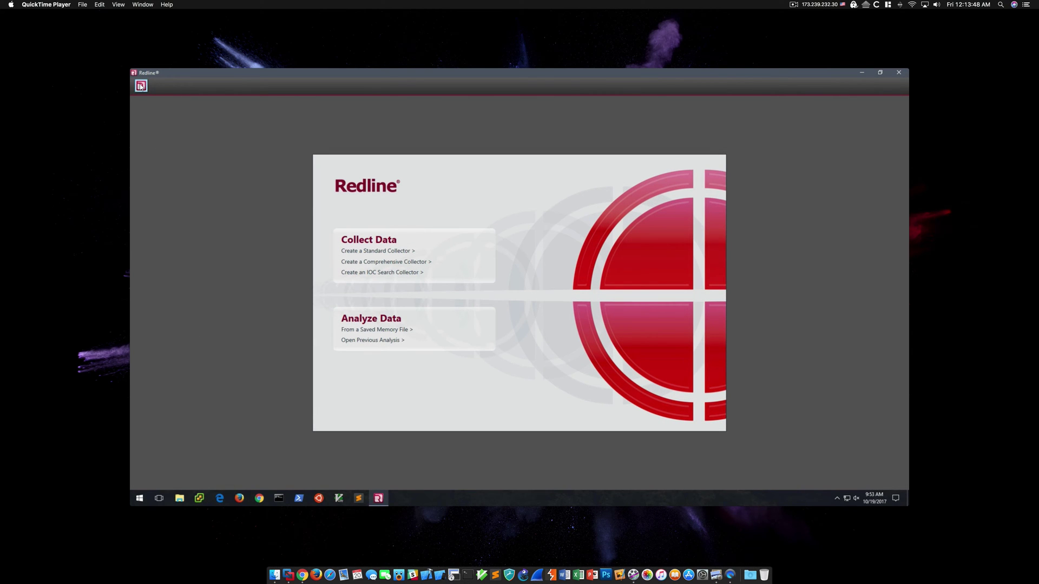
Check Redline's version and licence details in Help > About, then close them
click(141, 86)
click(158, 244)
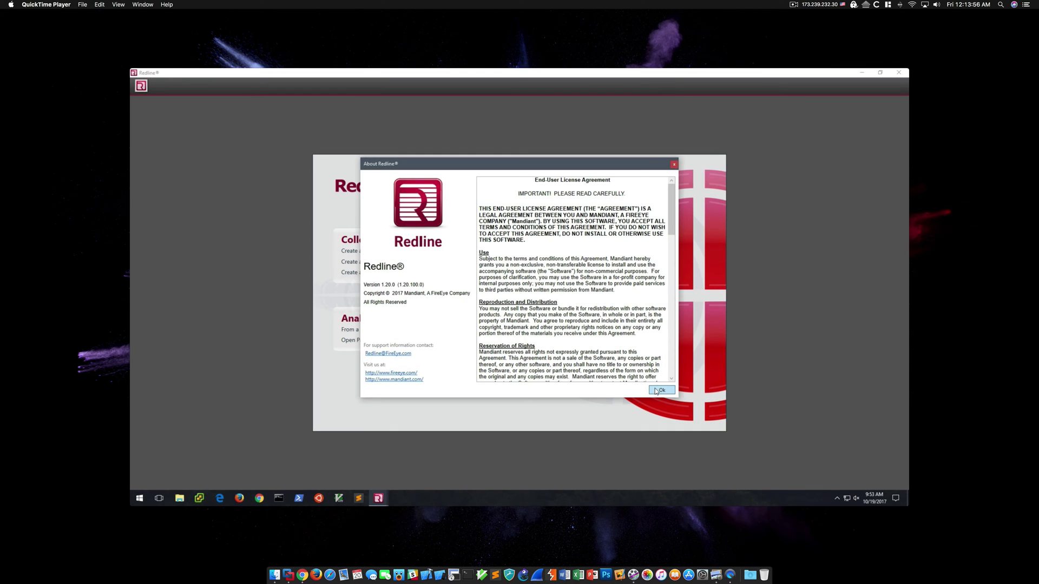
click(657, 391)
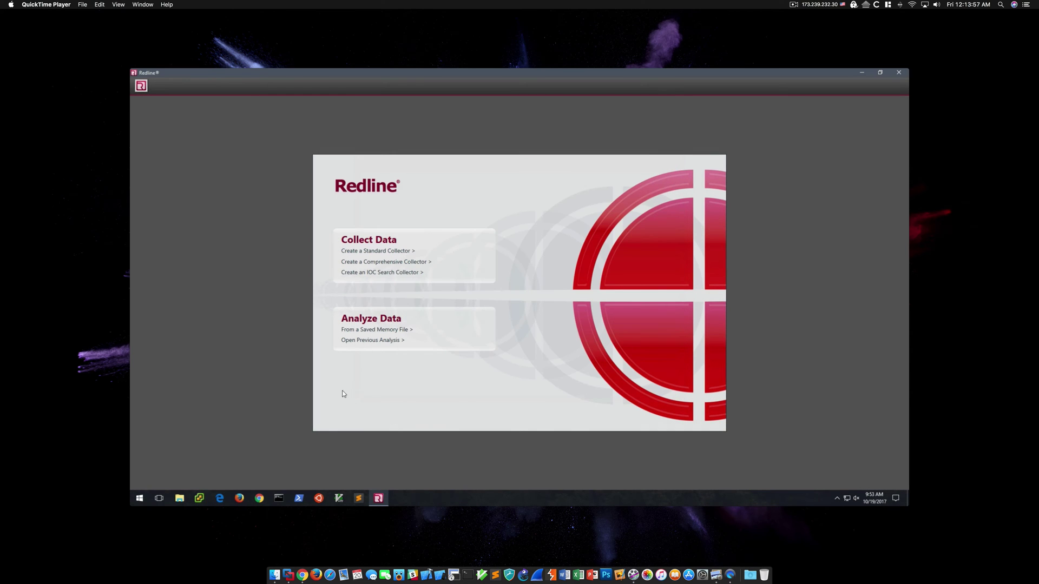
Create AnalysisSession1 from the saved memory file stuxnet.vmem and approve the UAC prompt
click(351, 331)
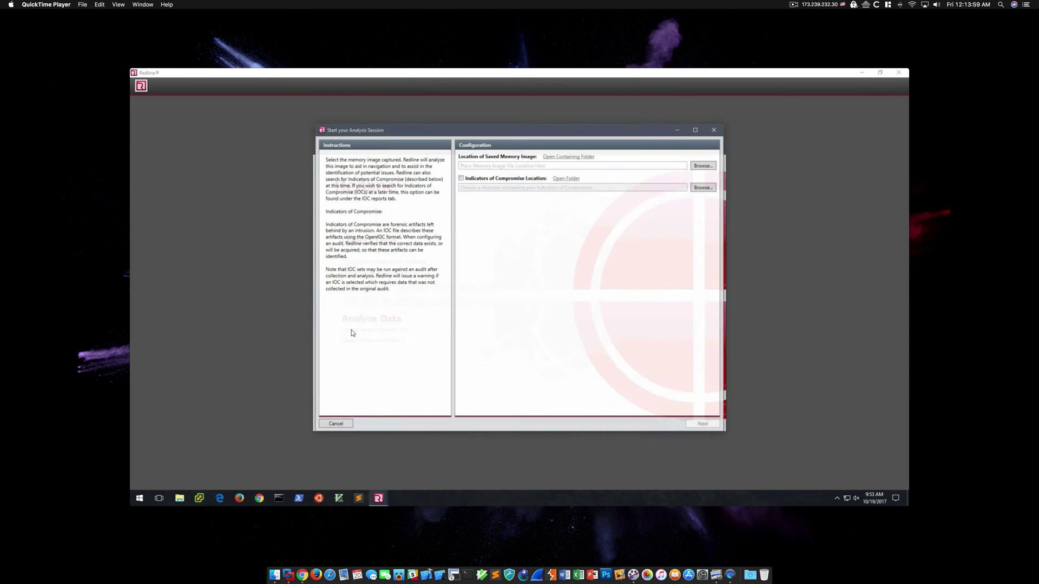
click(703, 165)
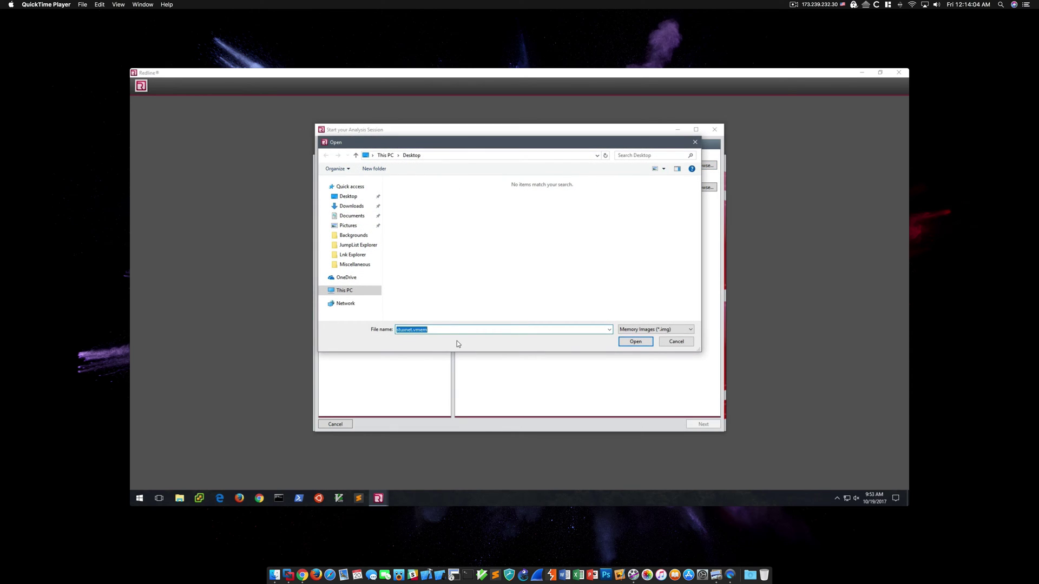
click(632, 343)
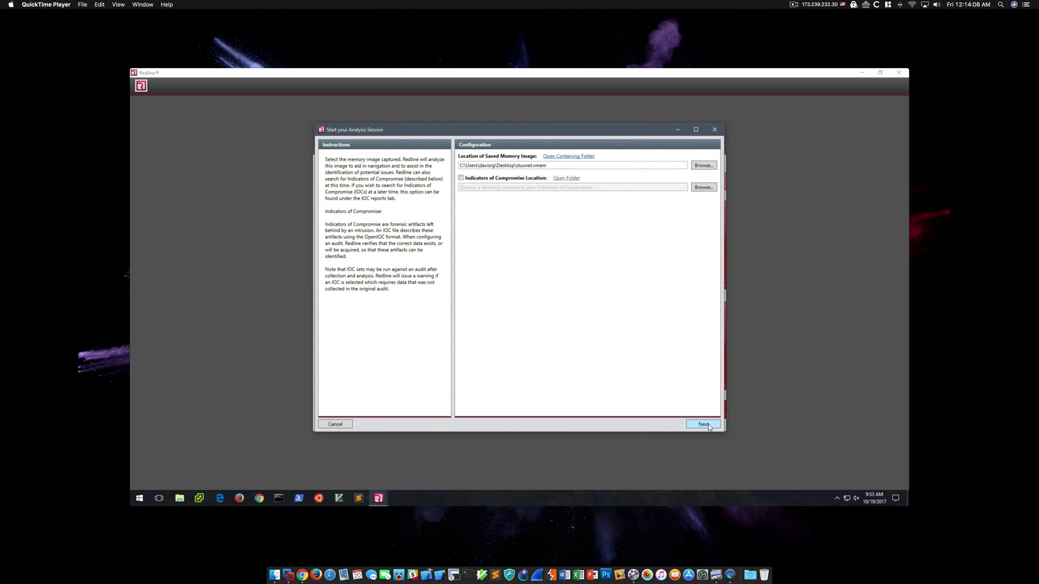
click(705, 425)
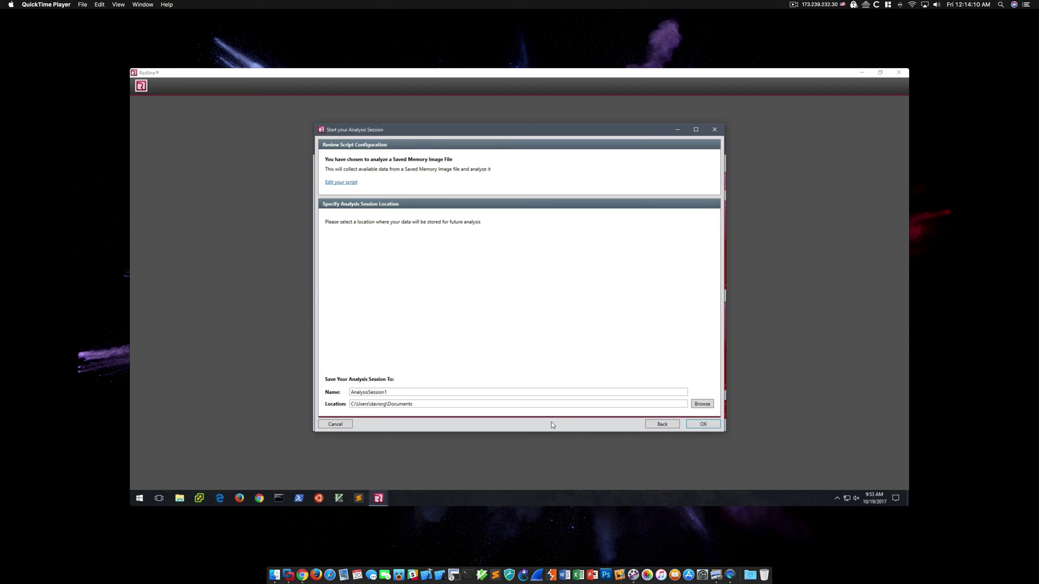
click(705, 425)
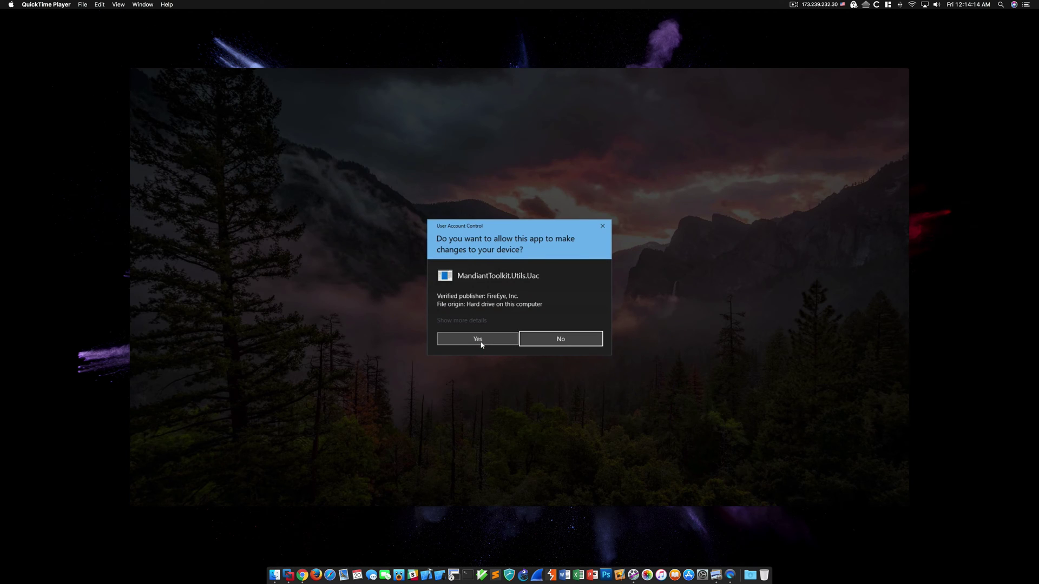
click(479, 340)
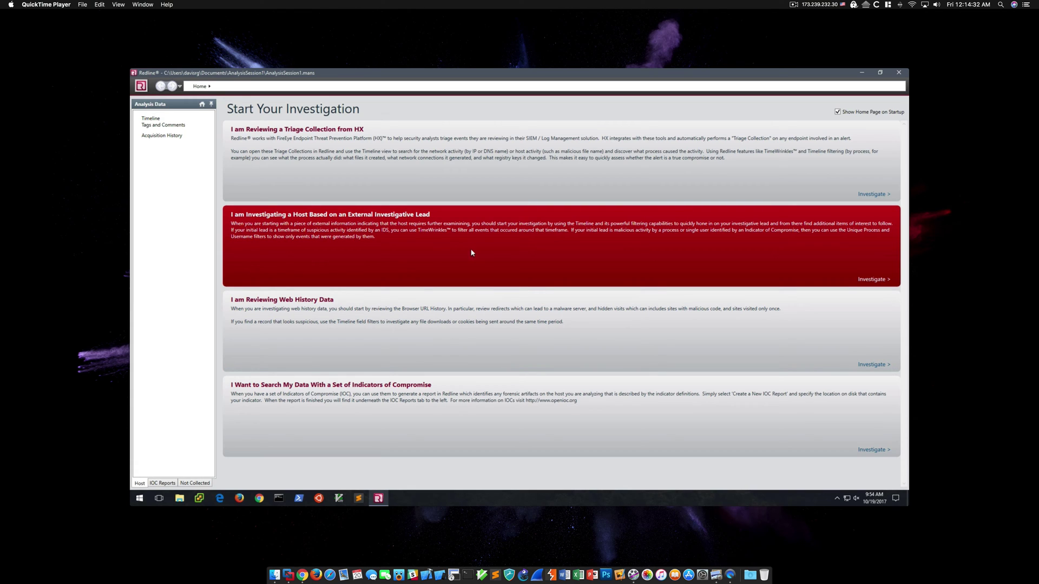
Open the External Investigative Lead timeline and scroll through it
click(471, 254)
scroll(289, 195, down, 10)
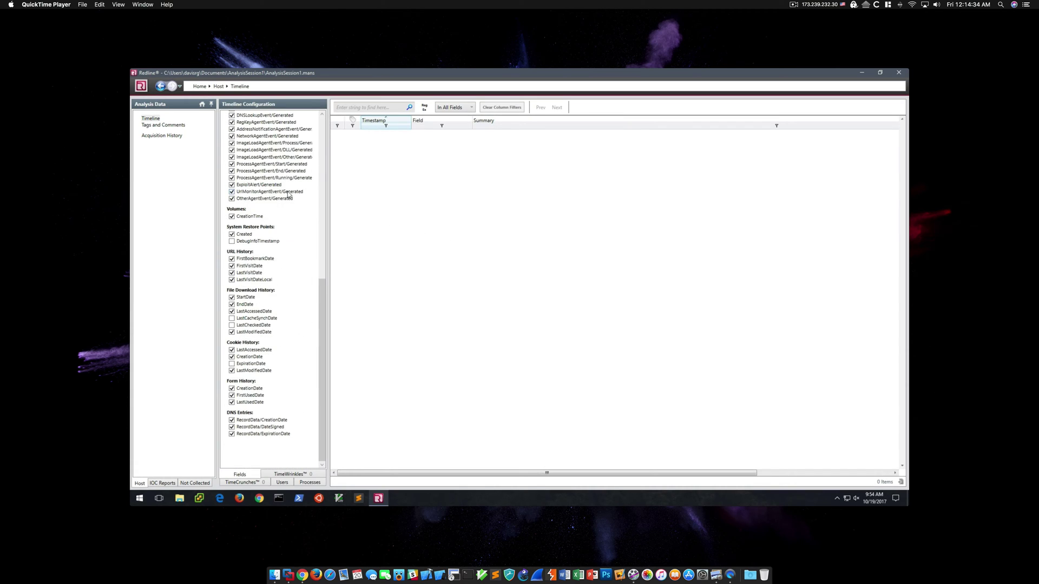
scroll(288, 195, up, 10)
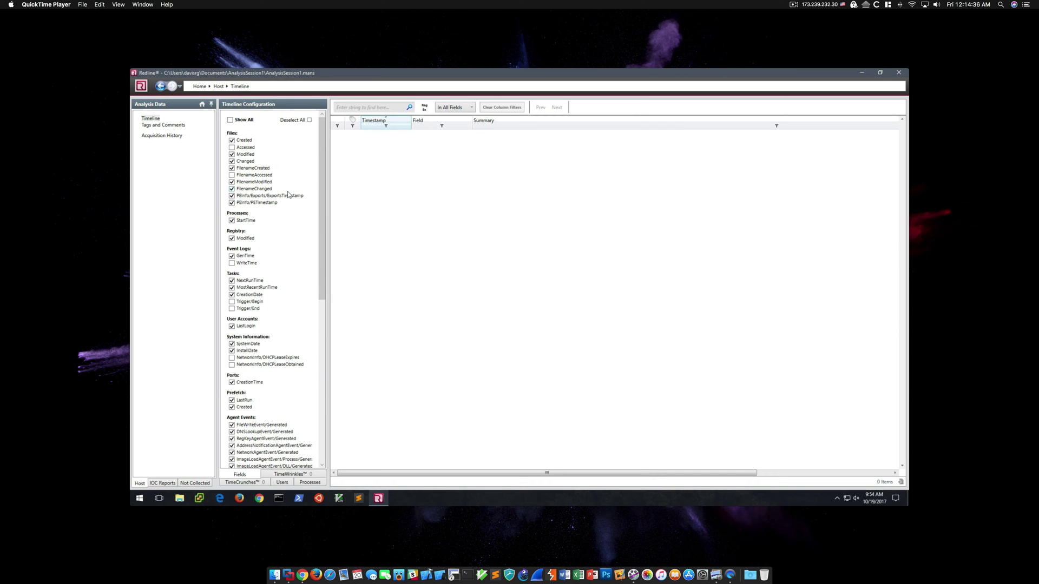
Browse Tags and Comments and Acquisition History, ending on the Not Collected tab
click(169, 125)
click(167, 137)
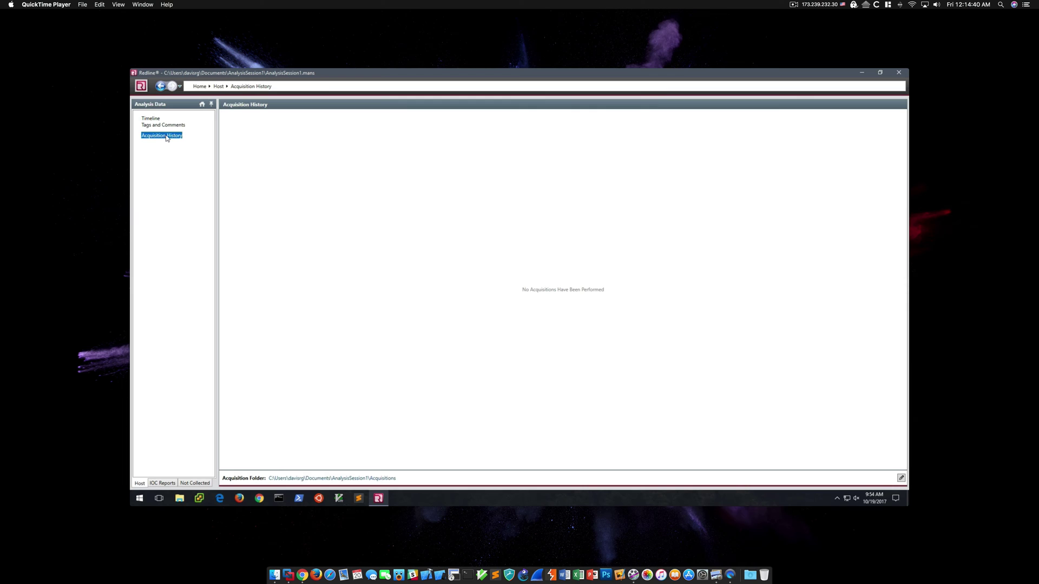
click(199, 483)
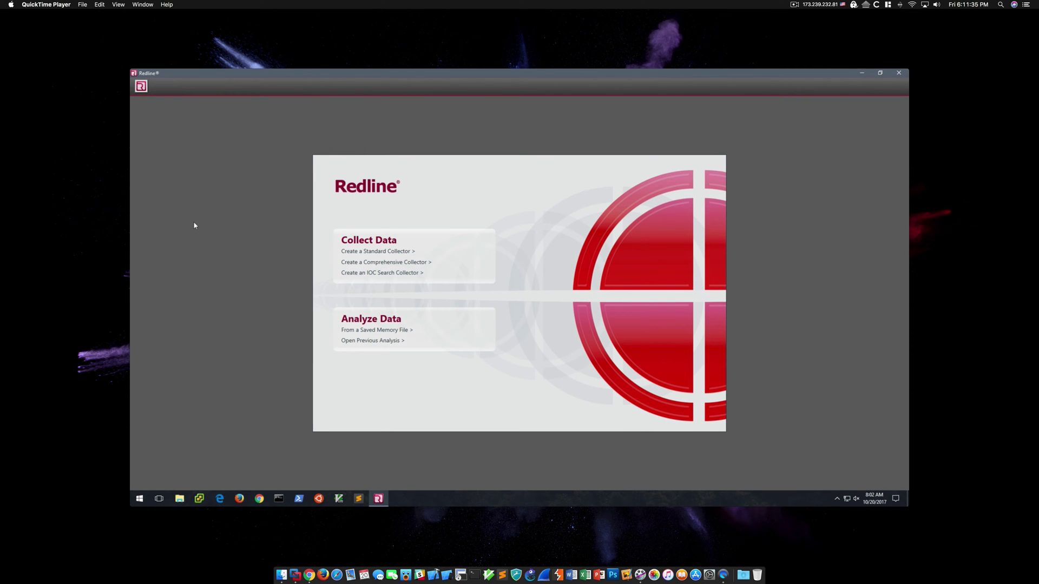
Review Redline's version and licence details in About, then close them
click(141, 87)
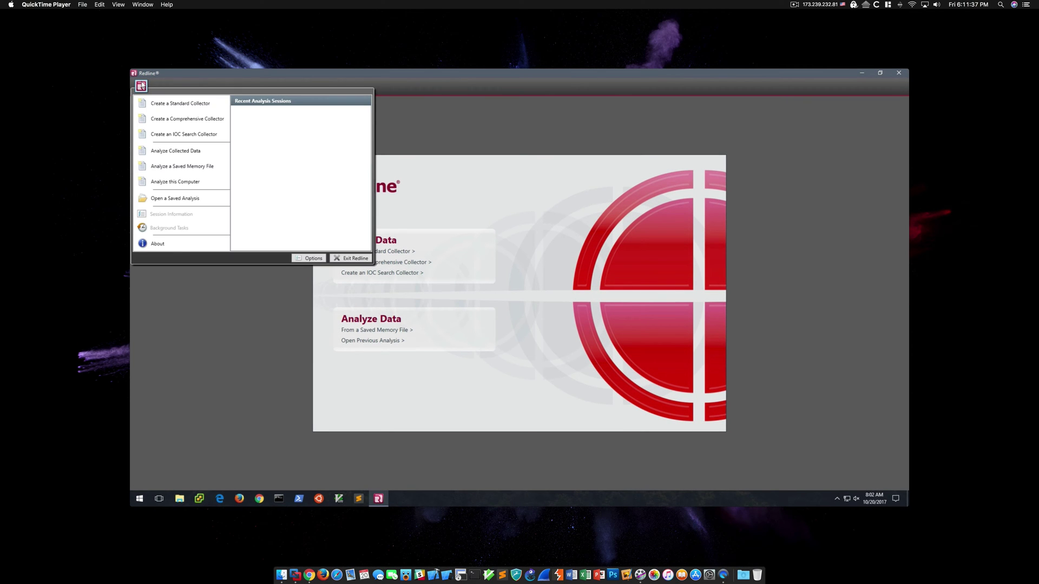
click(158, 244)
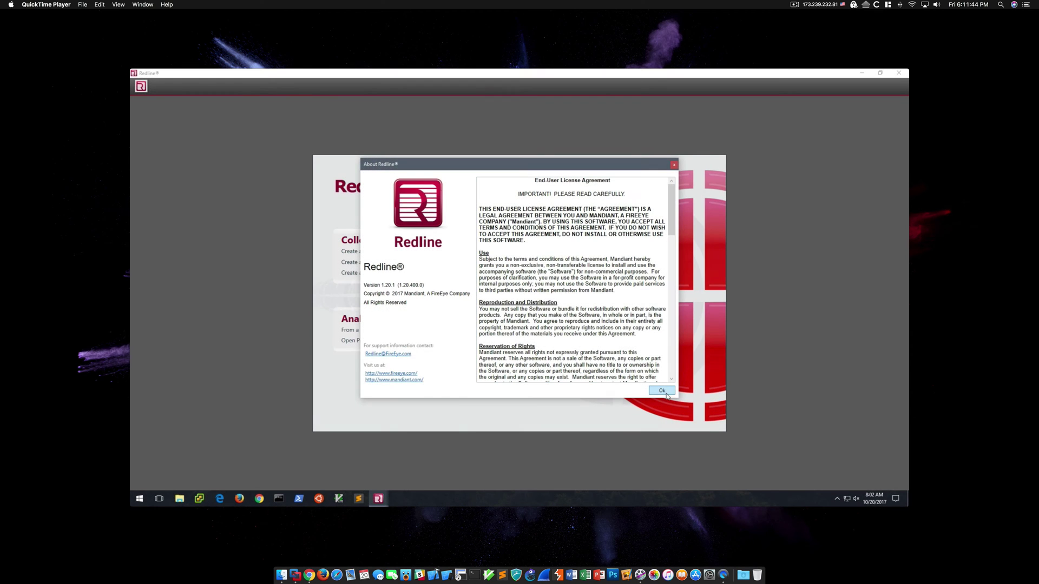
click(663, 392)
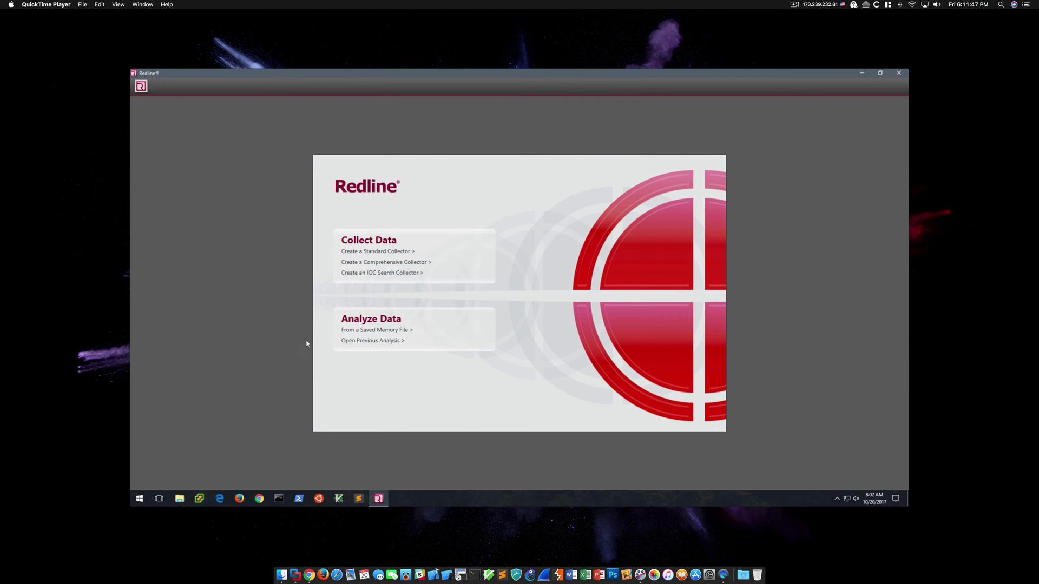
Set up a new analysis session from the saved memory file stuxnet.vmem as AnalysisSession1
mouse_move(345, 331)
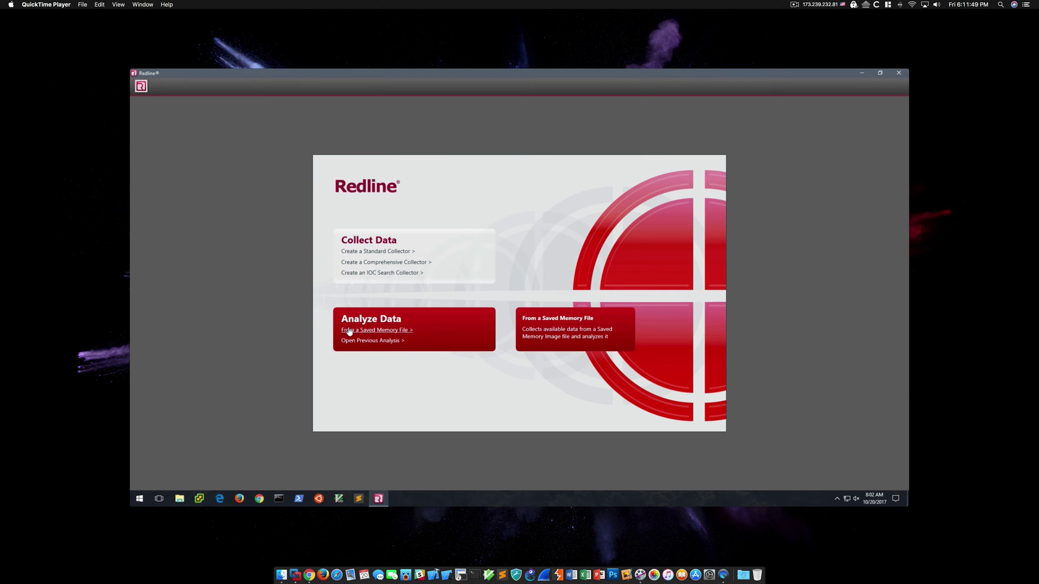
click(349, 331)
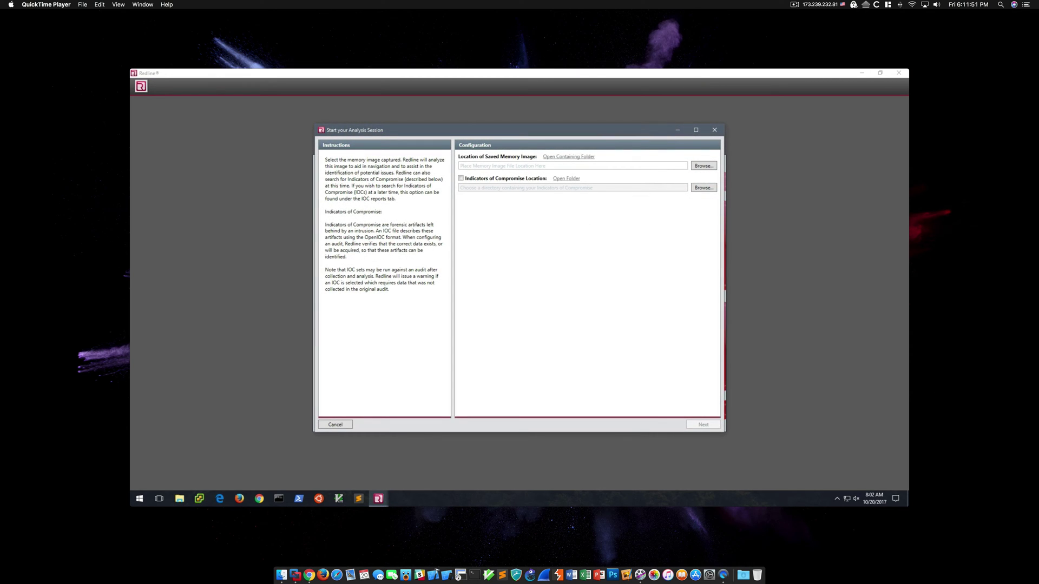
click(701, 166)
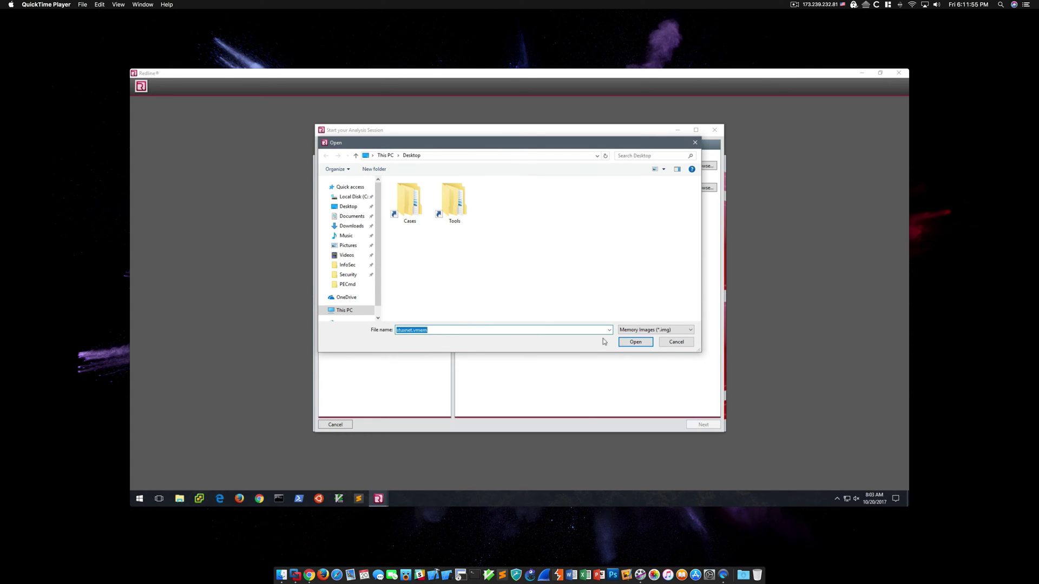
click(635, 342)
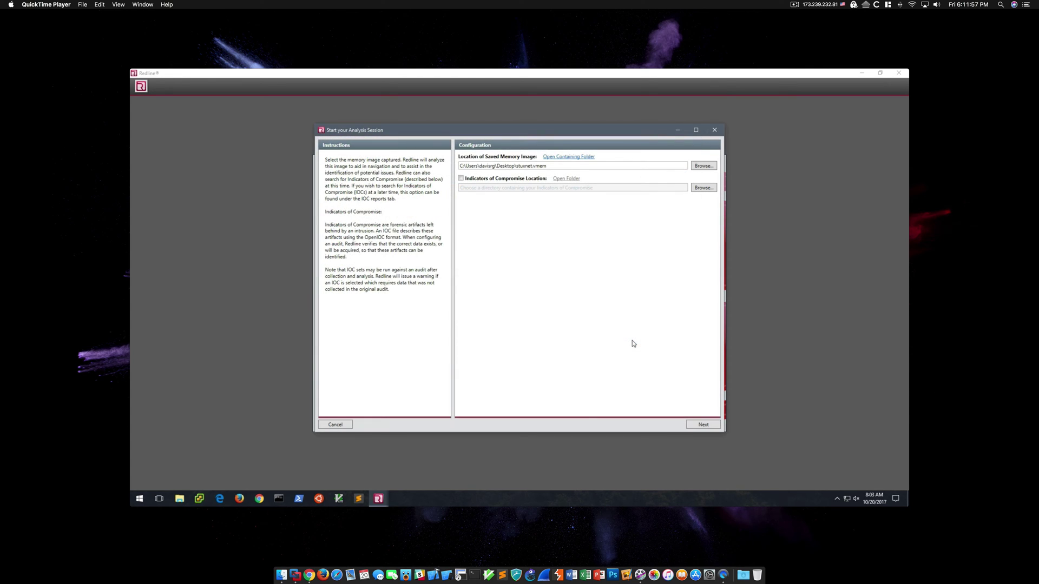
click(701, 427)
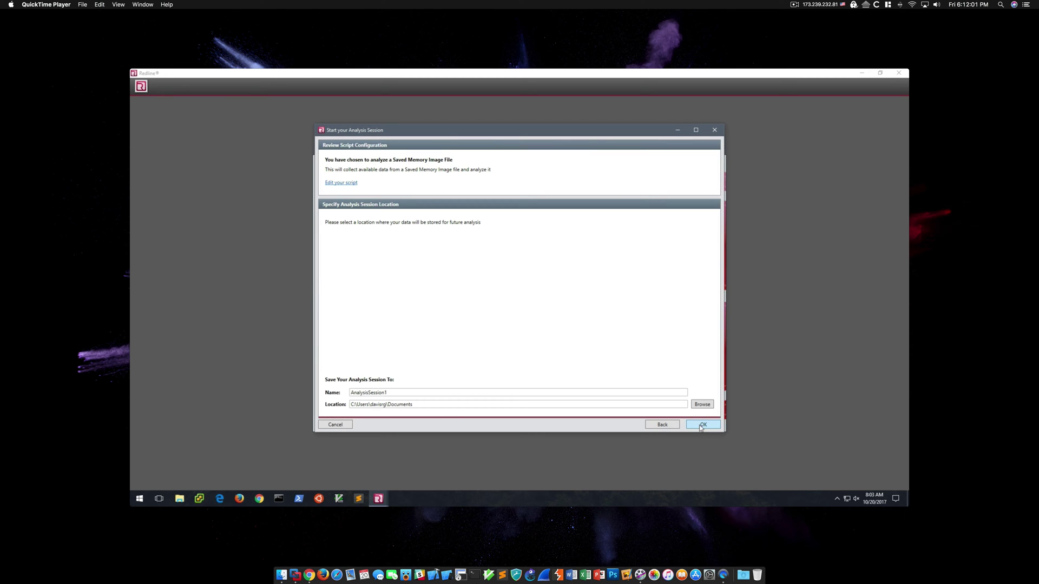
click(702, 425)
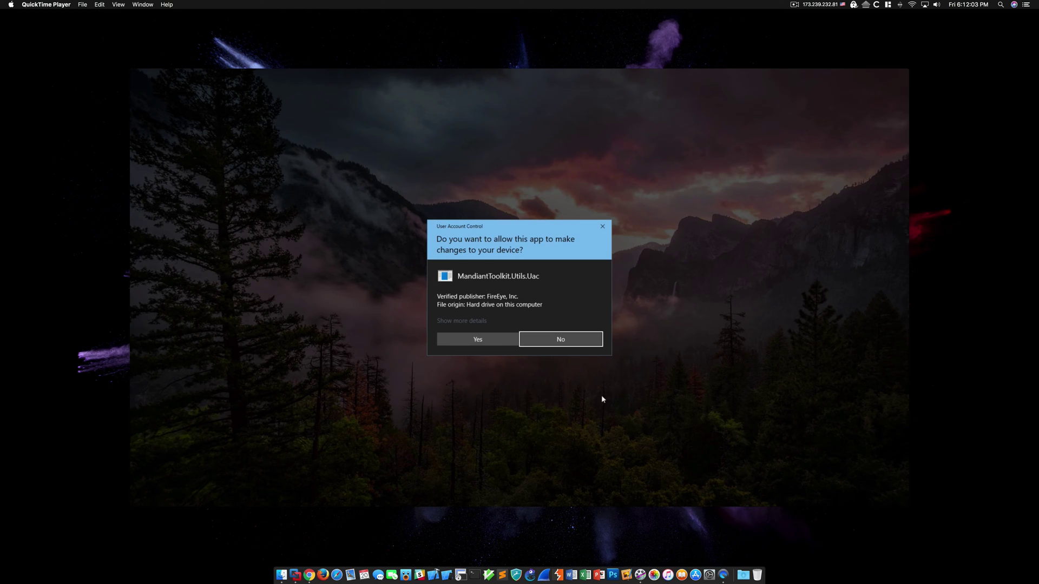
Approve the MandiantToolkit User Account Control prompt so AnalysisSession1 loads
click(478, 341)
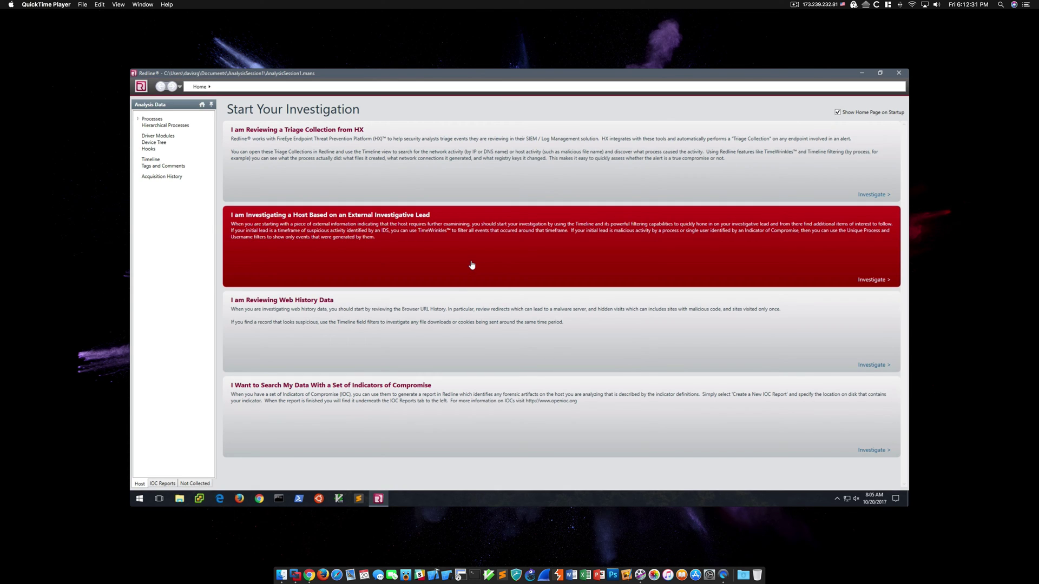
From the External Lead path, search Hierarchical Processes for 'lsass', finding 3 matches
click(472, 266)
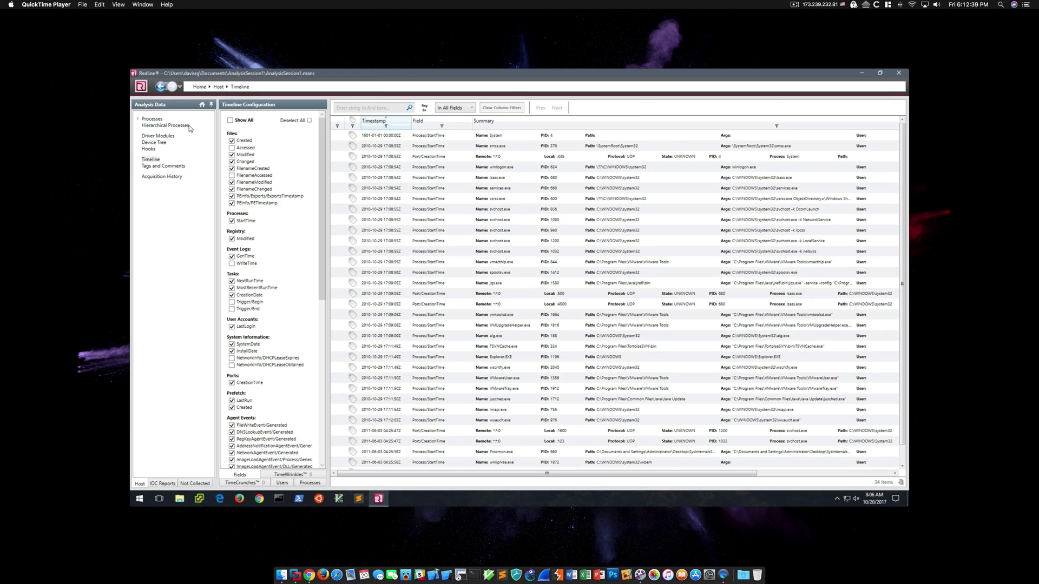
click(189, 127)
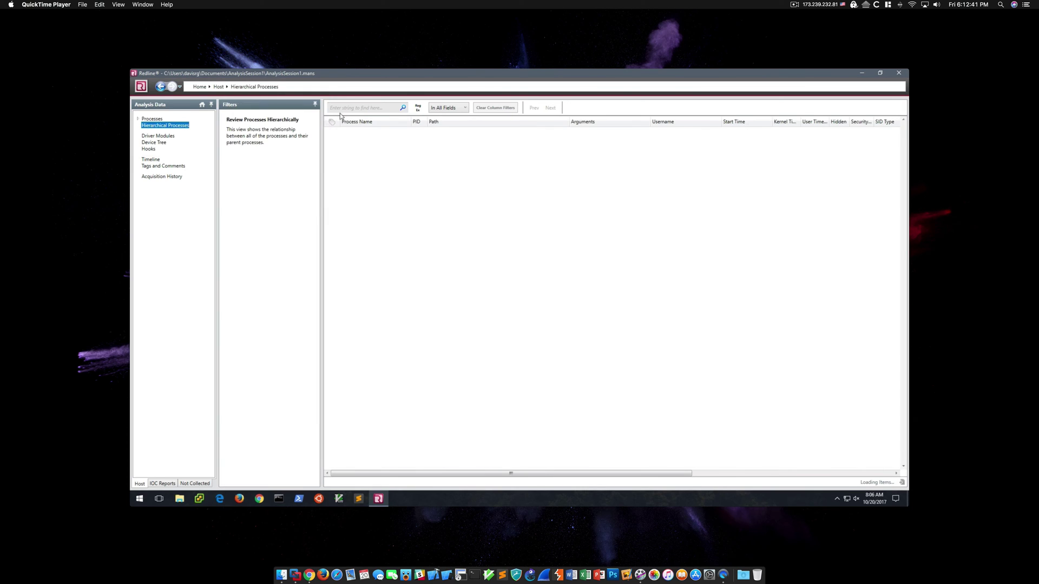
click(361, 108)
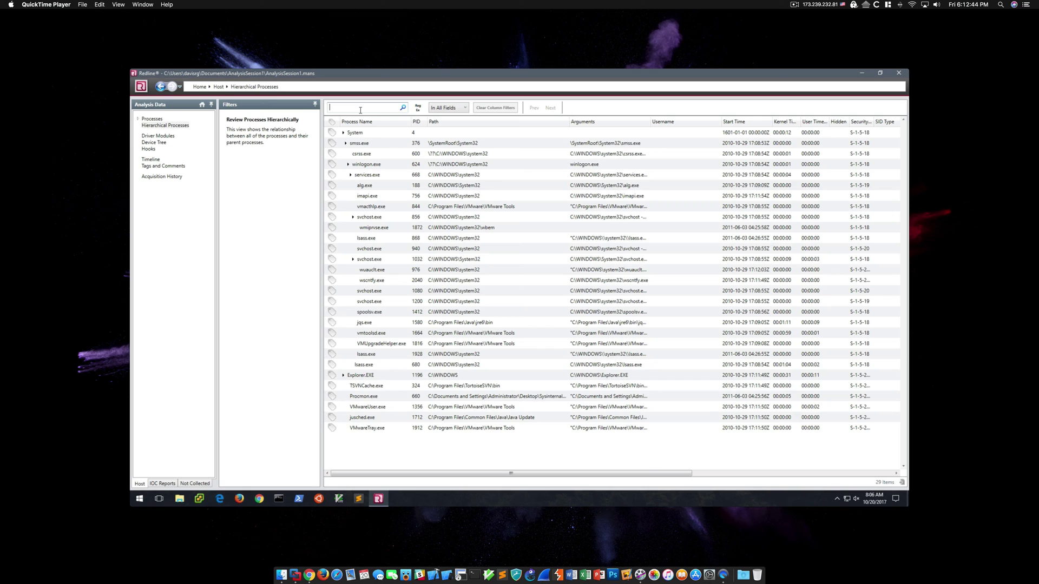
text(lsass)
key(Return)
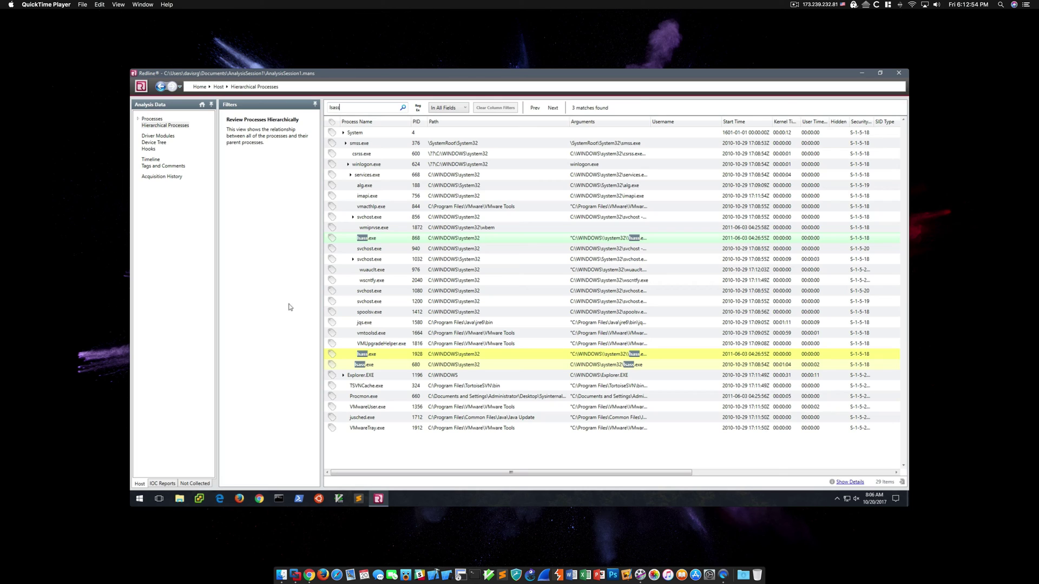
Browse Driver Modules, Device Tree and Hooks, then return to the 34-item Timeline
click(162, 137)
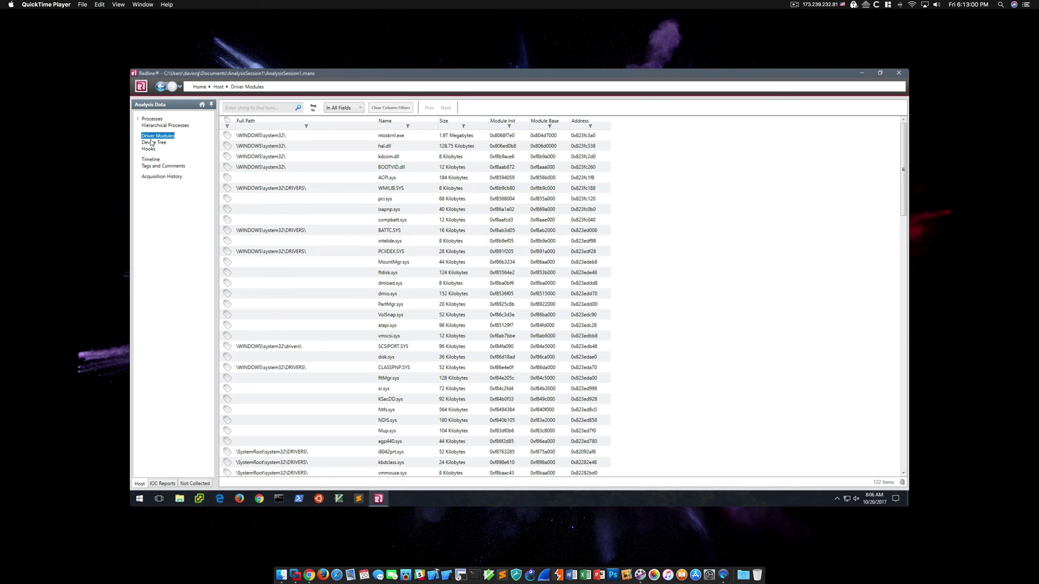
click(153, 143)
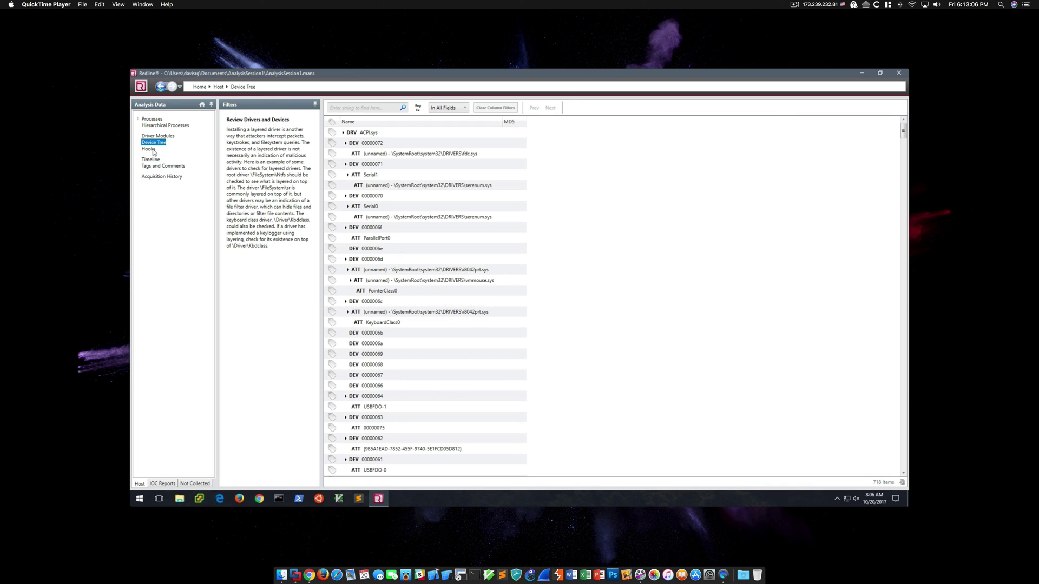
key(Down)
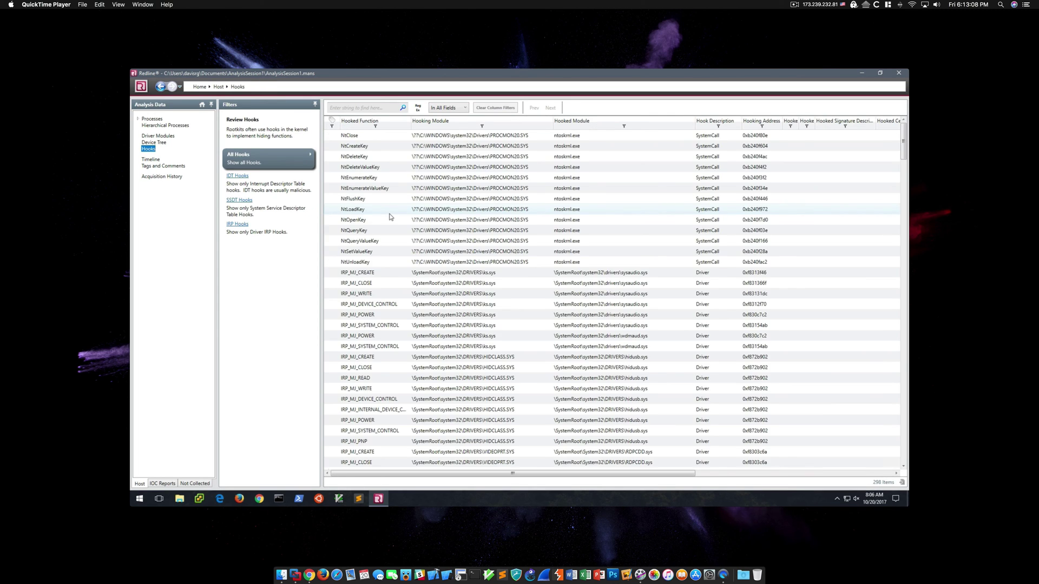
click(151, 160)
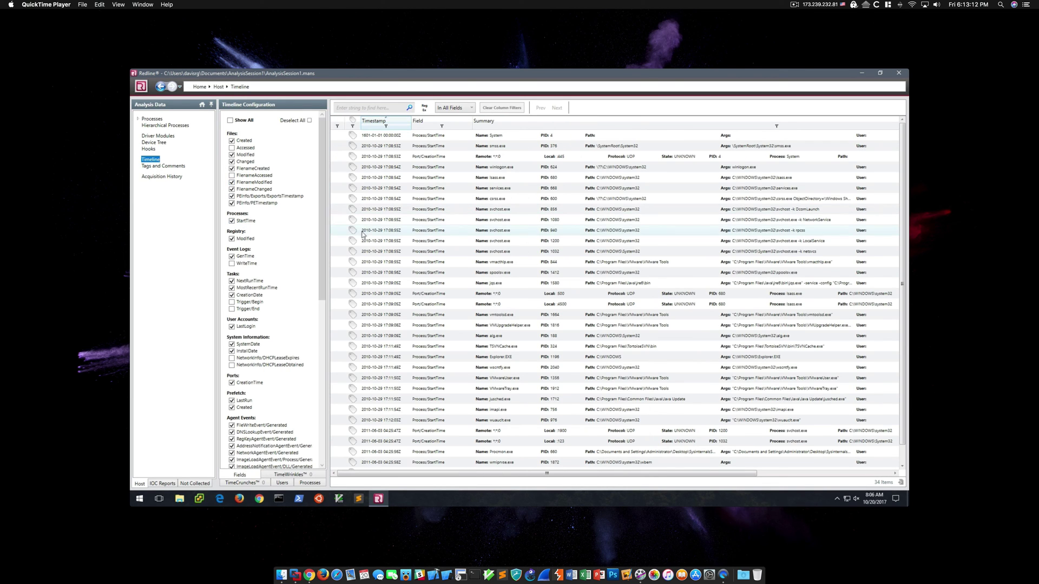